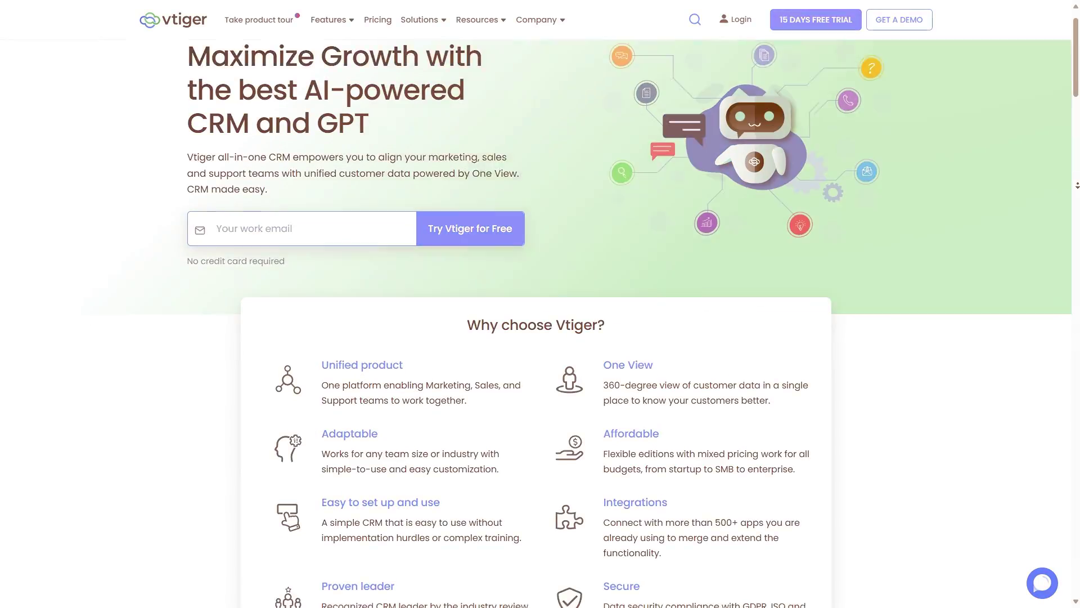
- Scroll the Vtiger homepage and enter a work email in the free-trial signup box
scroll(1077, 195, down, 6)
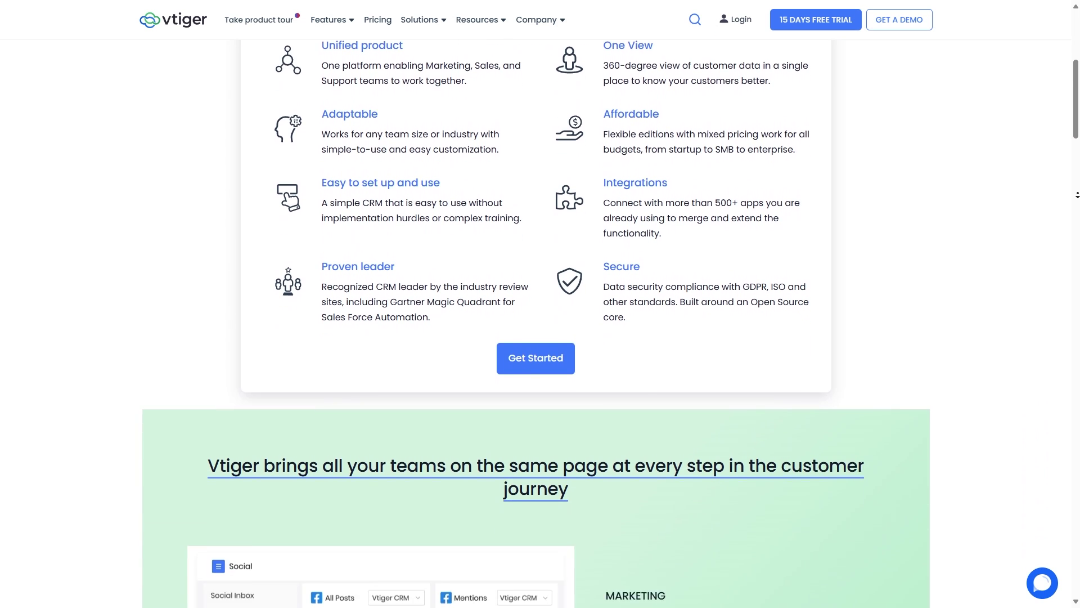
scroll(1077, 196, down, 10)
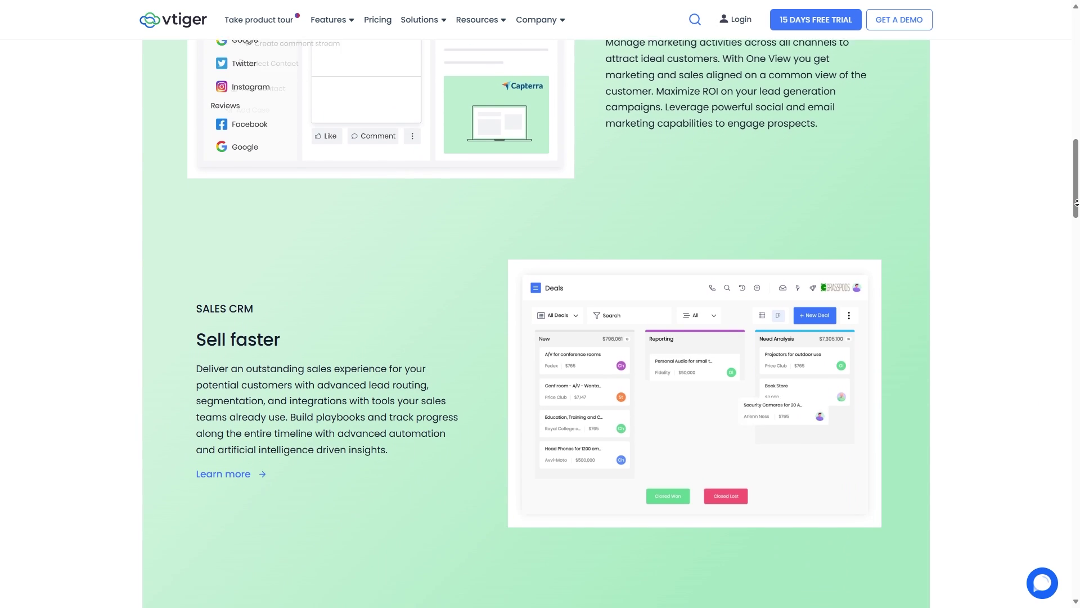
scroll(1077, 203, down, 11)
scroll(1077, 203, down, 4)
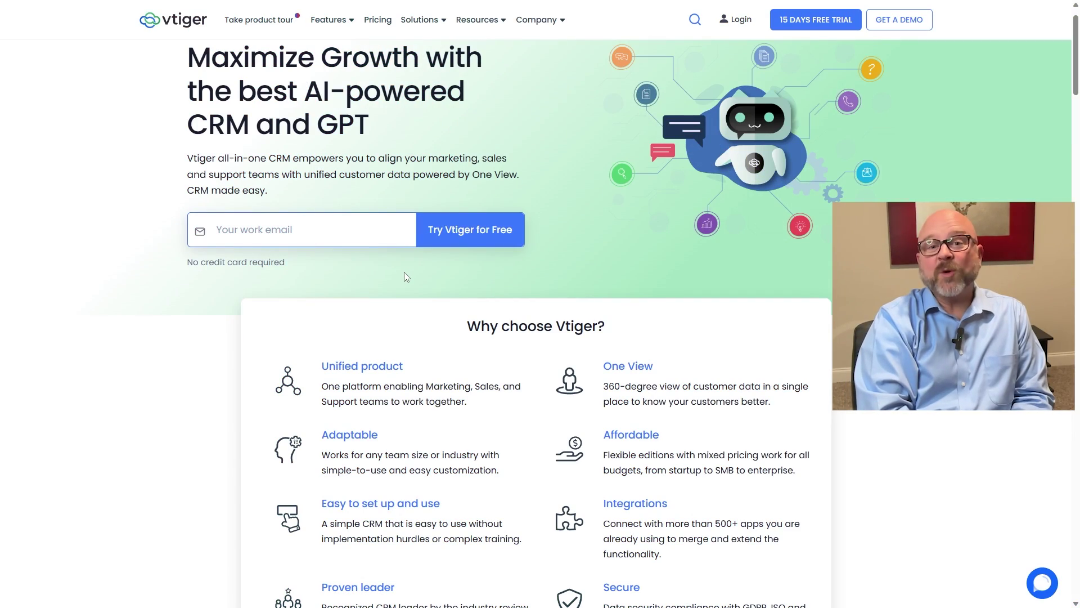
click(370, 232)
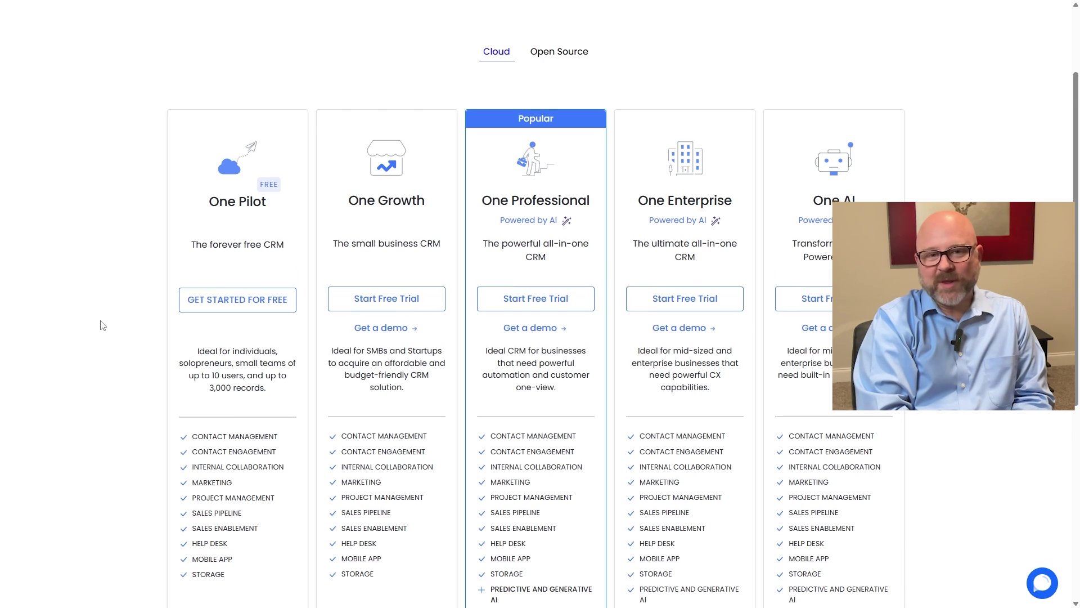
scroll(103, 325, down, 1)
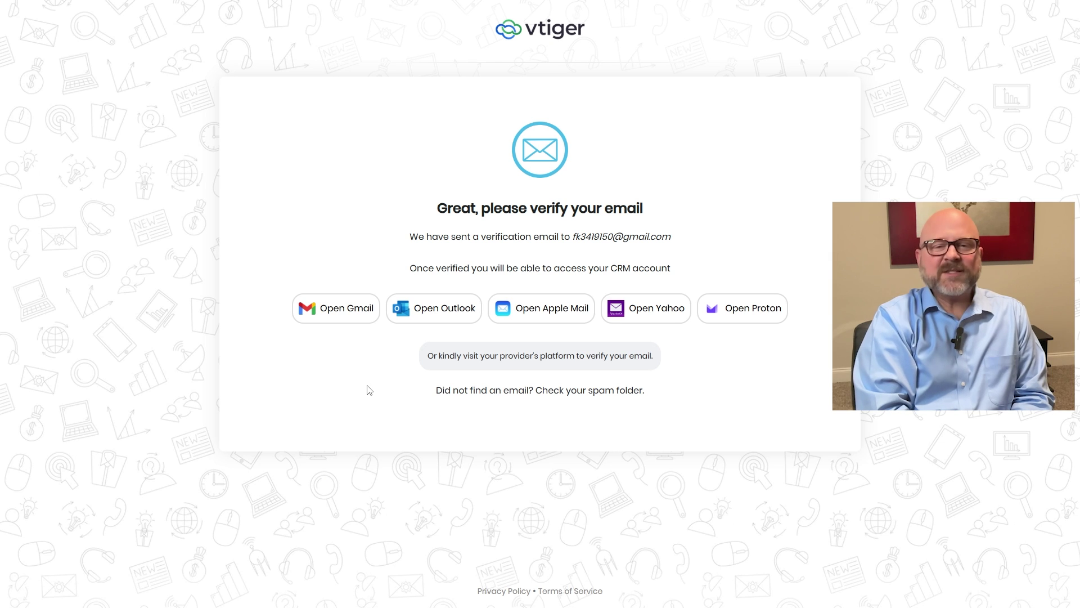
- Open the Gmail inbox and the Vtiger CRM Signup verification email
click(354, 308)
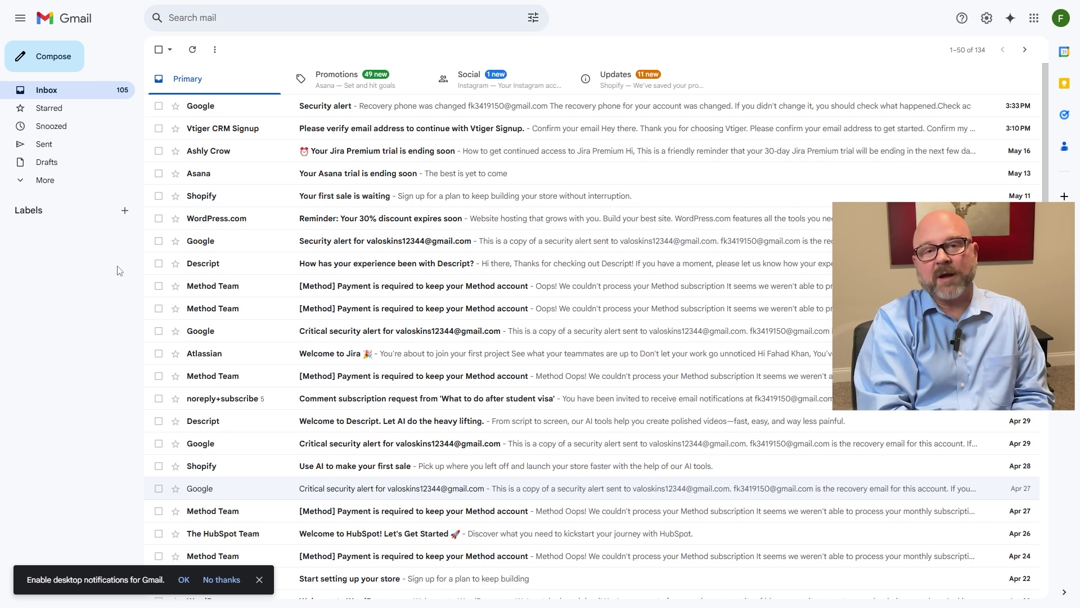
click(283, 130)
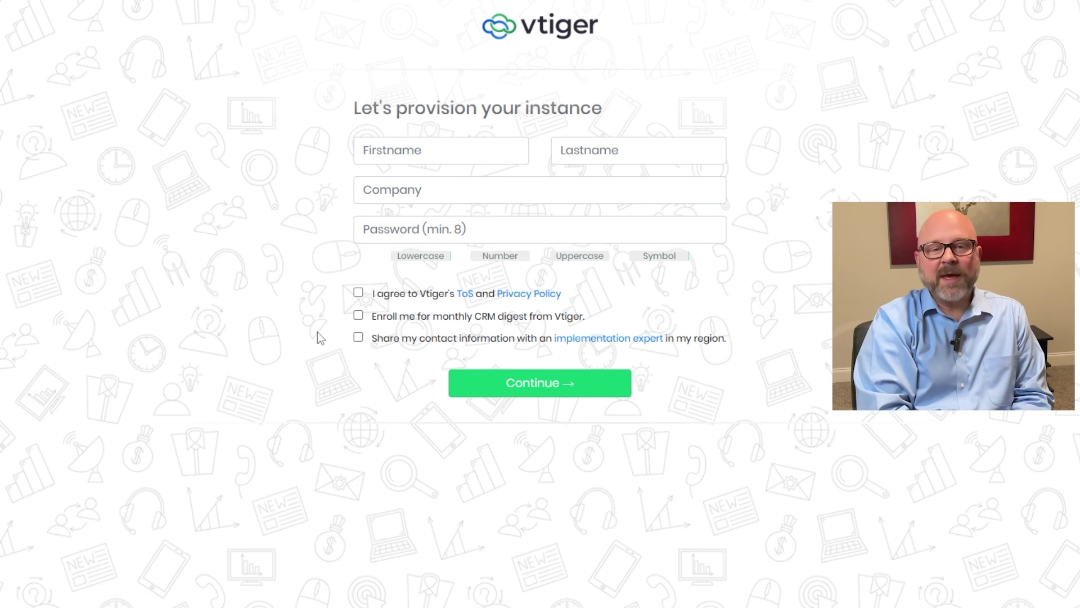
- Accept the terms, monthly CRM digest and expert-contact checkboxes, then submit the setup form
click(358, 292)
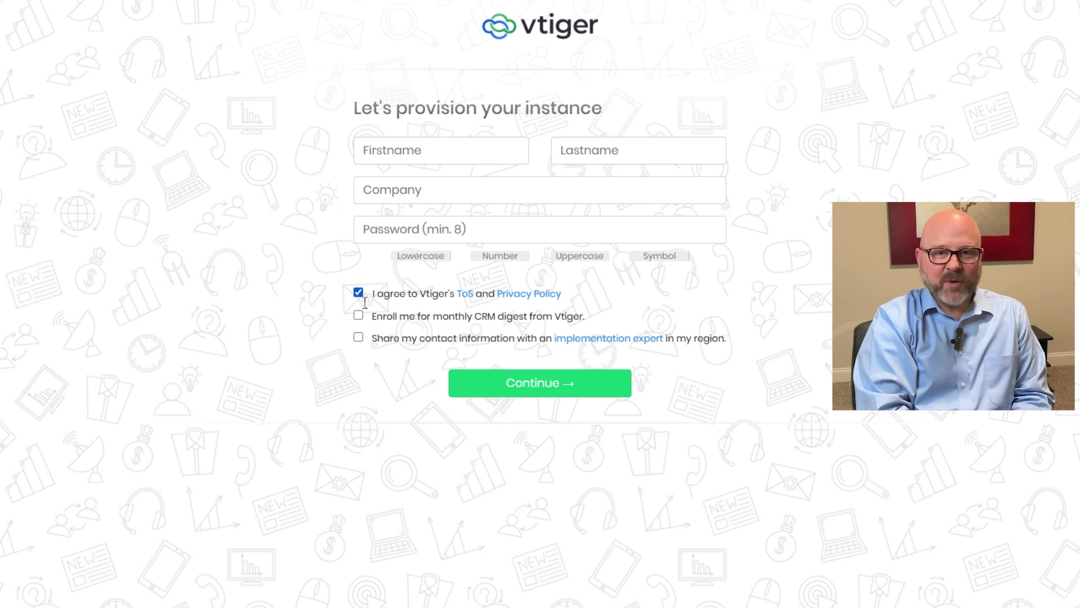
click(358, 315)
click(358, 337)
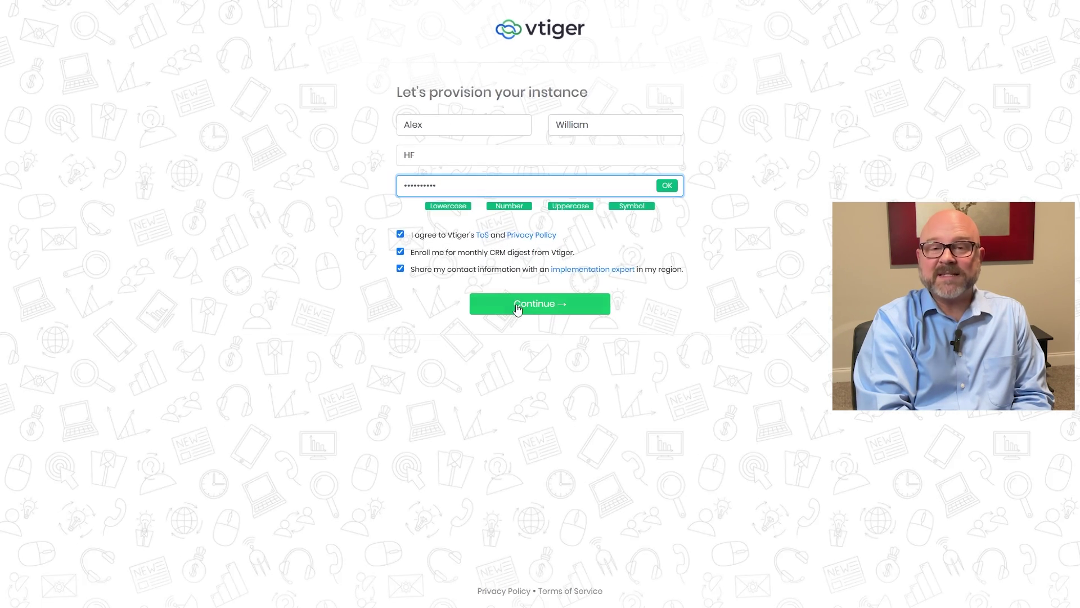
click(514, 310)
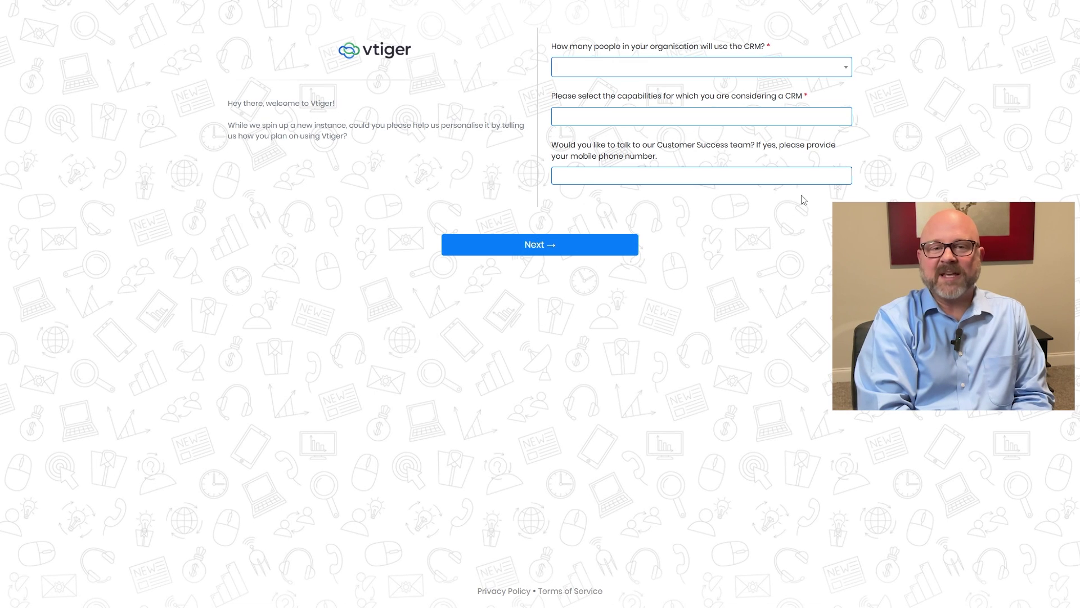
- Answer organisation size 1-5 and For Marketing, then start Vtiger with the Marketing app
click(840, 72)
click(697, 110)
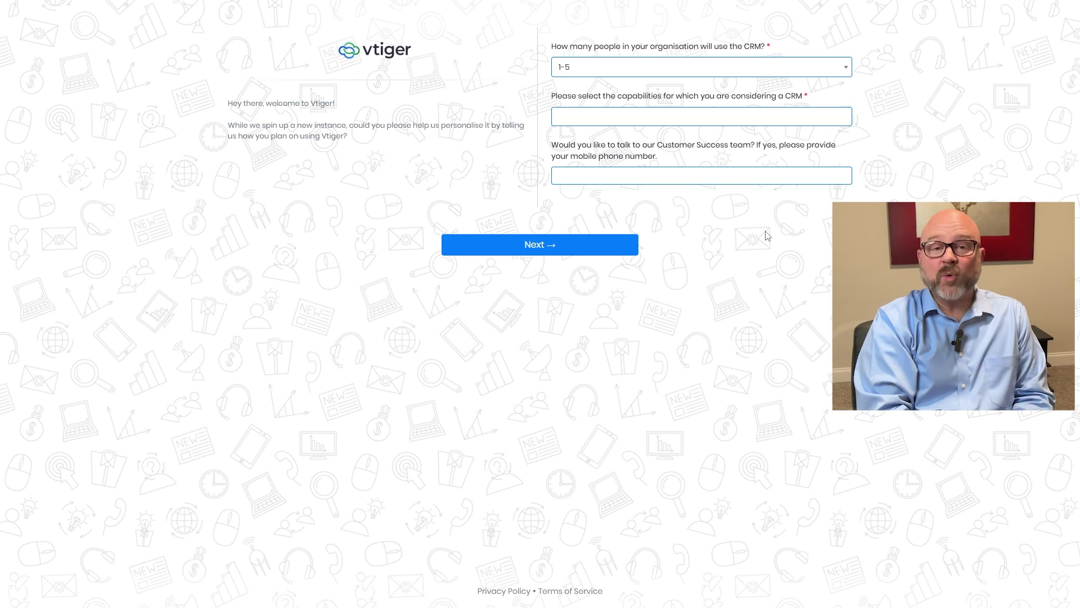
click(723, 117)
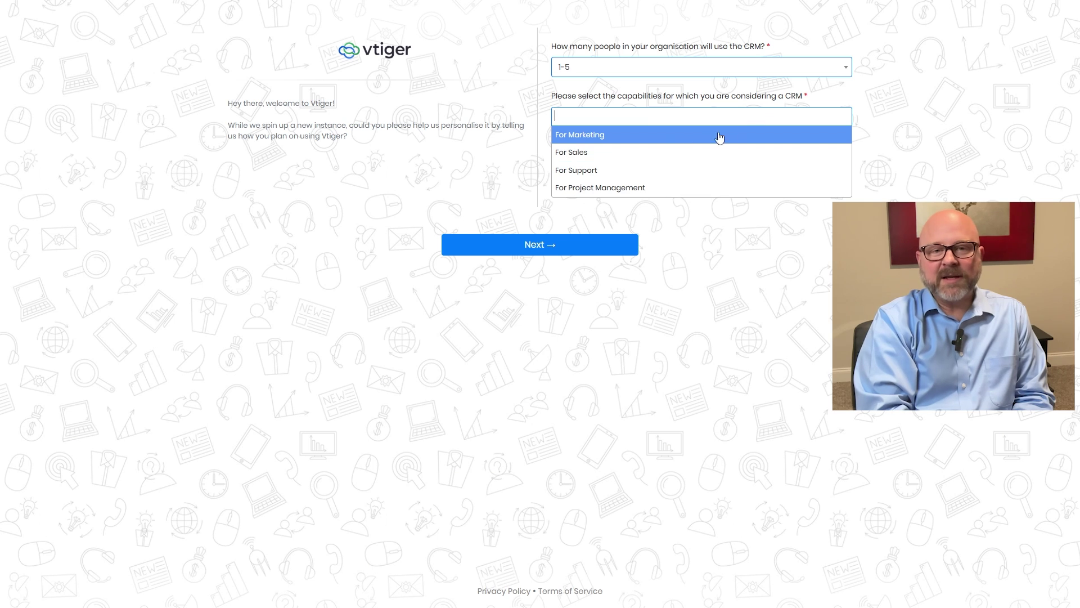
click(639, 138)
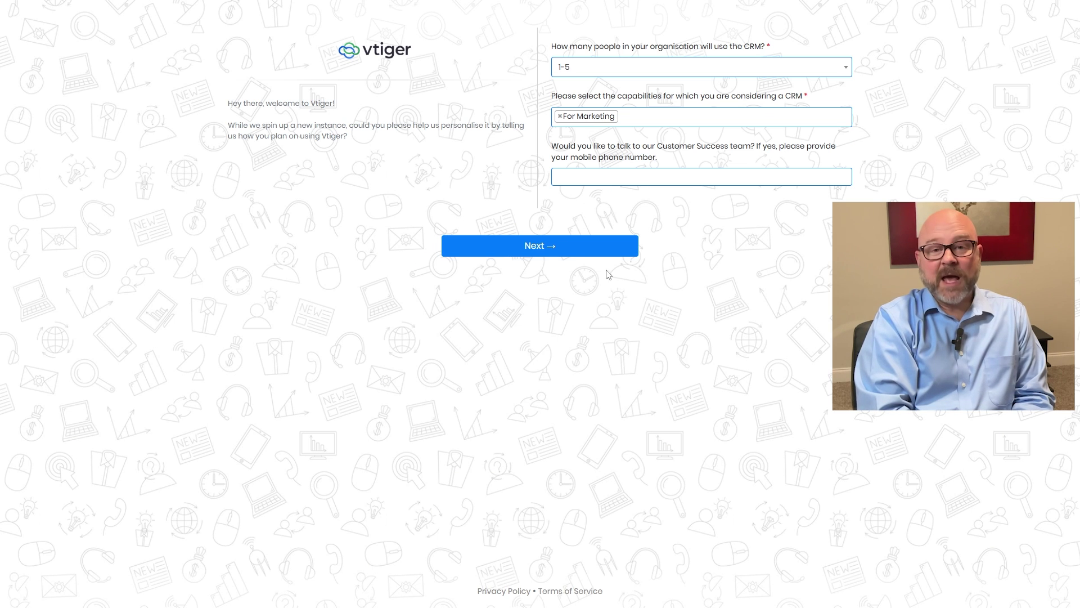
click(562, 246)
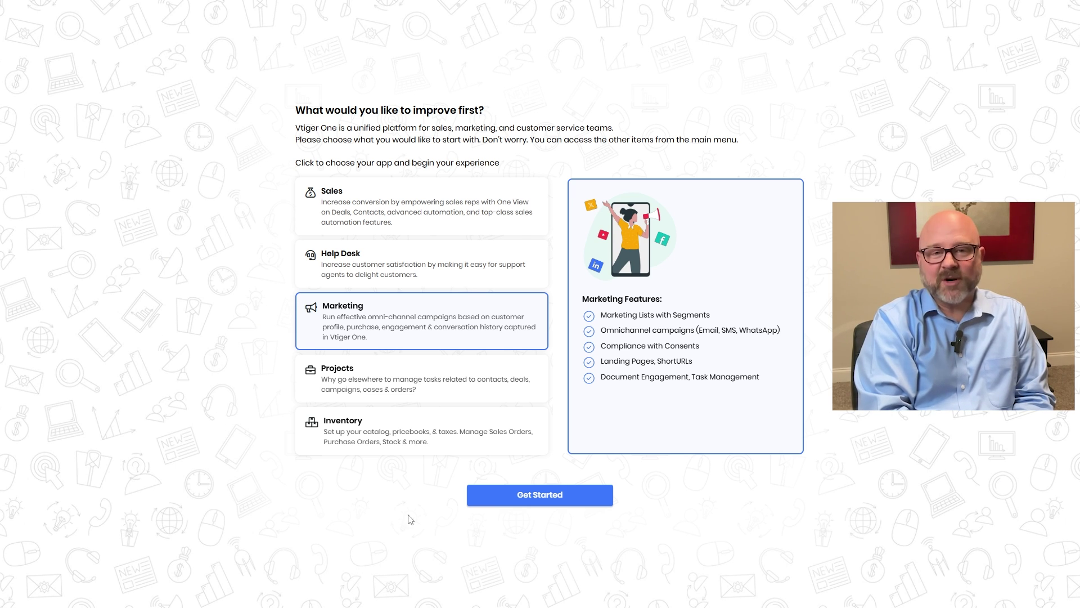
click(545, 502)
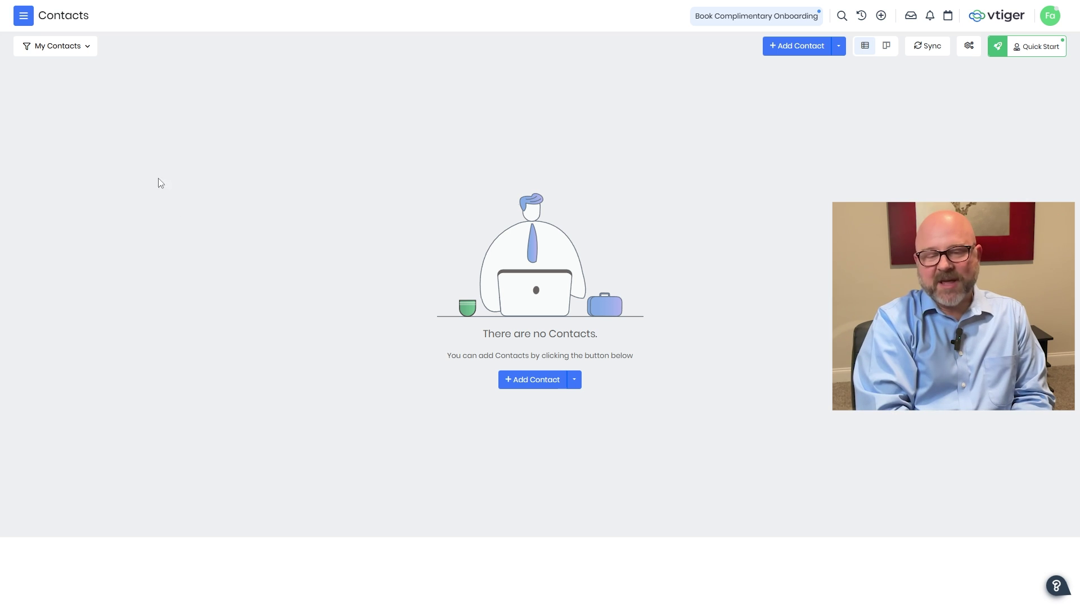
click(27, 19)
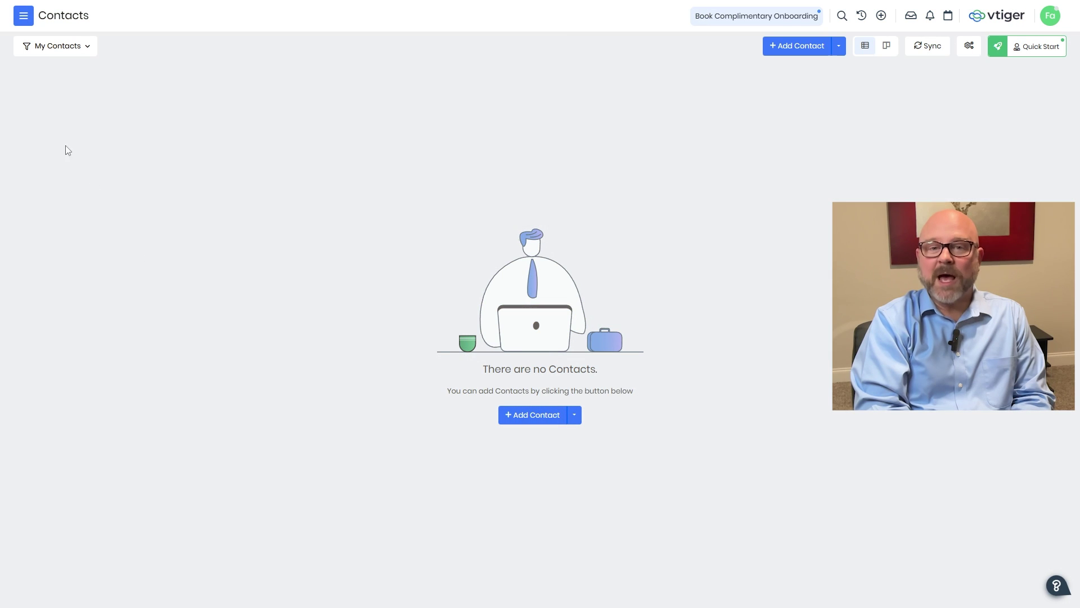
- Go to Leads under Lead & Contact Management from the hamburger menu
click(24, 15)
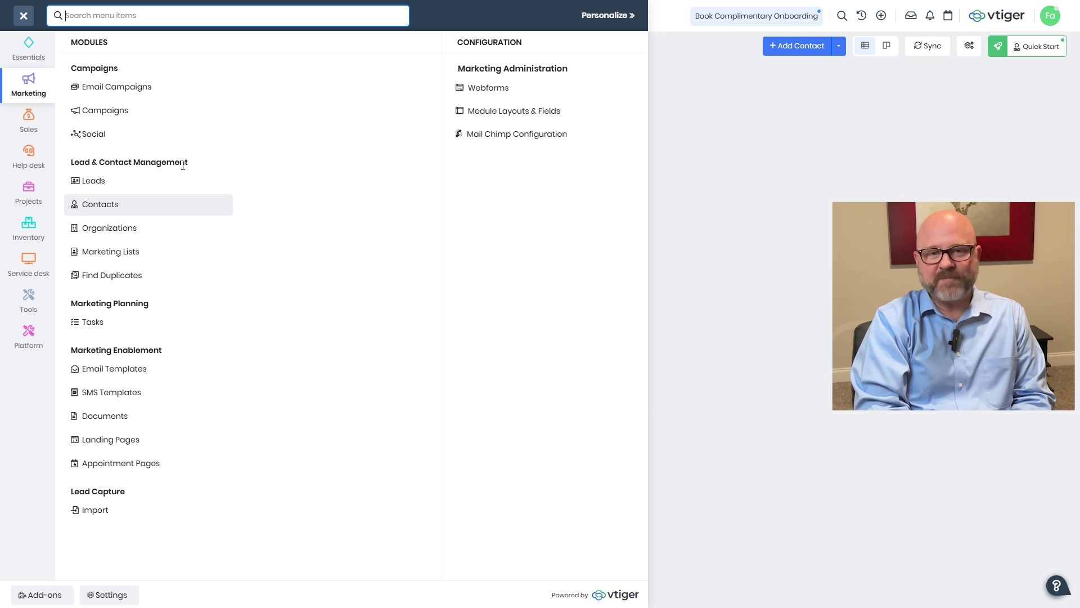
click(102, 182)
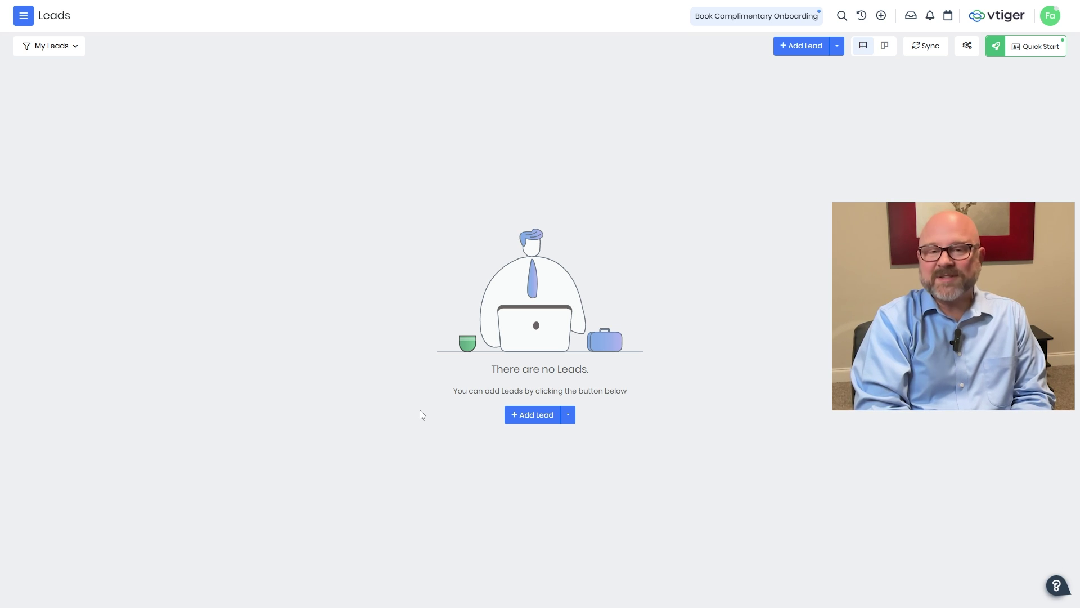
- Start a new lead, check the Assigned To options, and switch to the full form
click(522, 419)
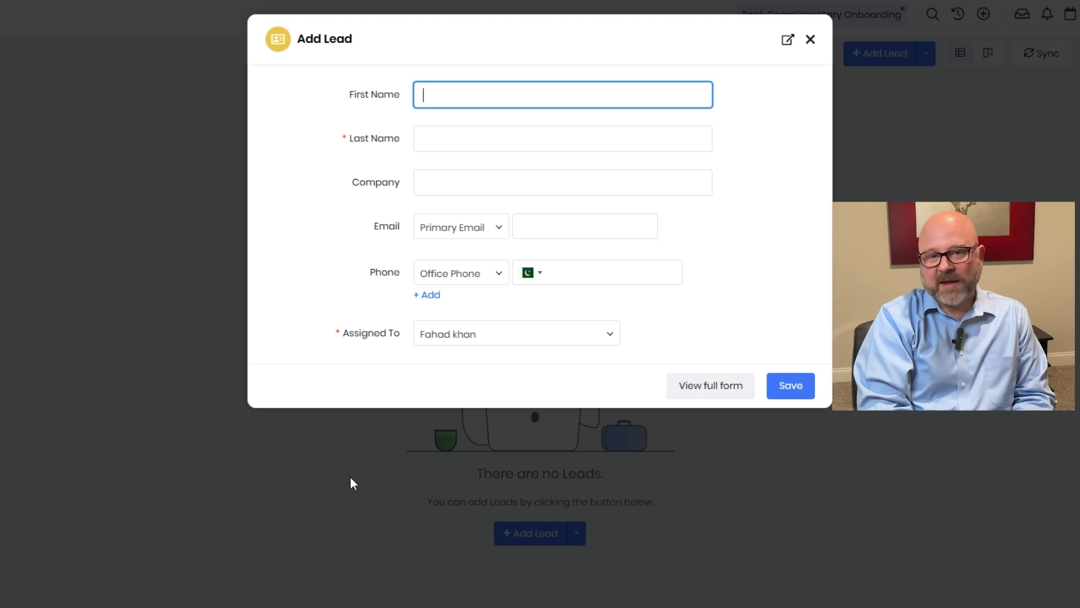
click(610, 335)
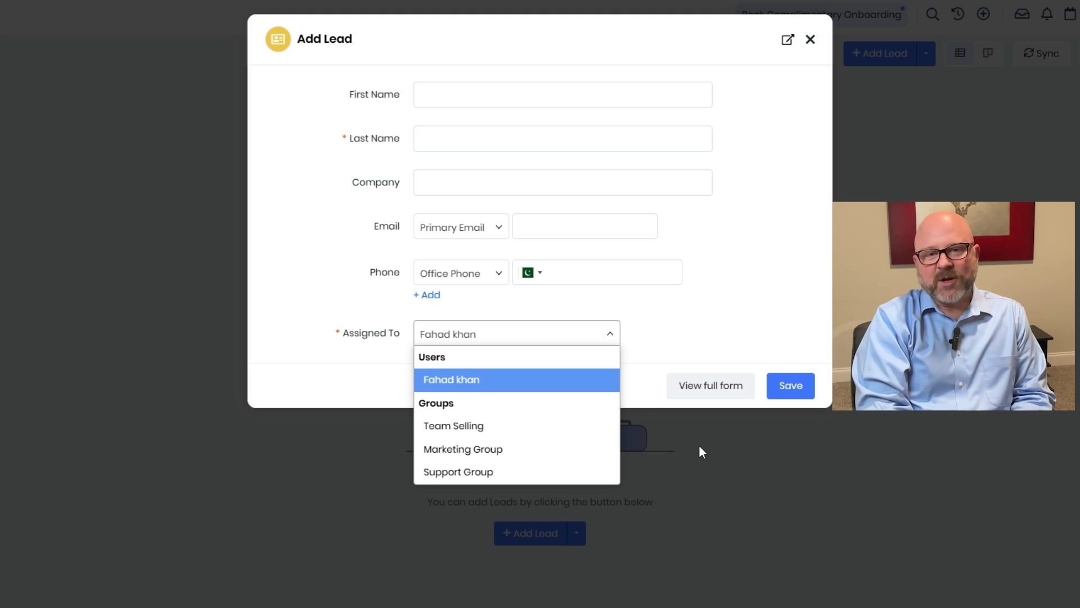
click(639, 400)
click(708, 397)
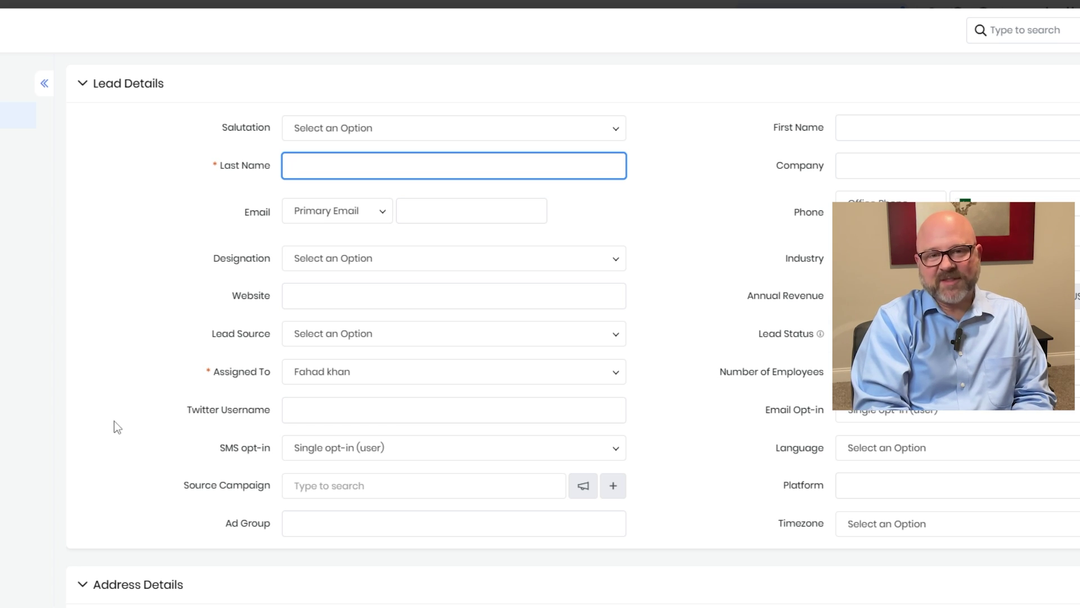
- Collapse the lead form's Address Details and Description Details sections
click(115, 583)
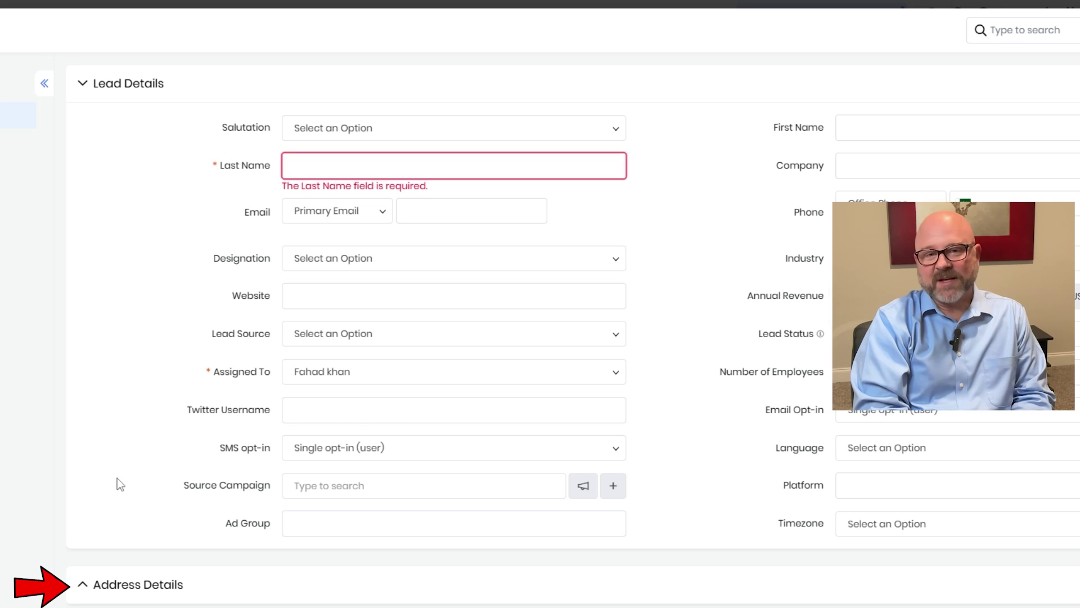
scroll(117, 477, down, 3)
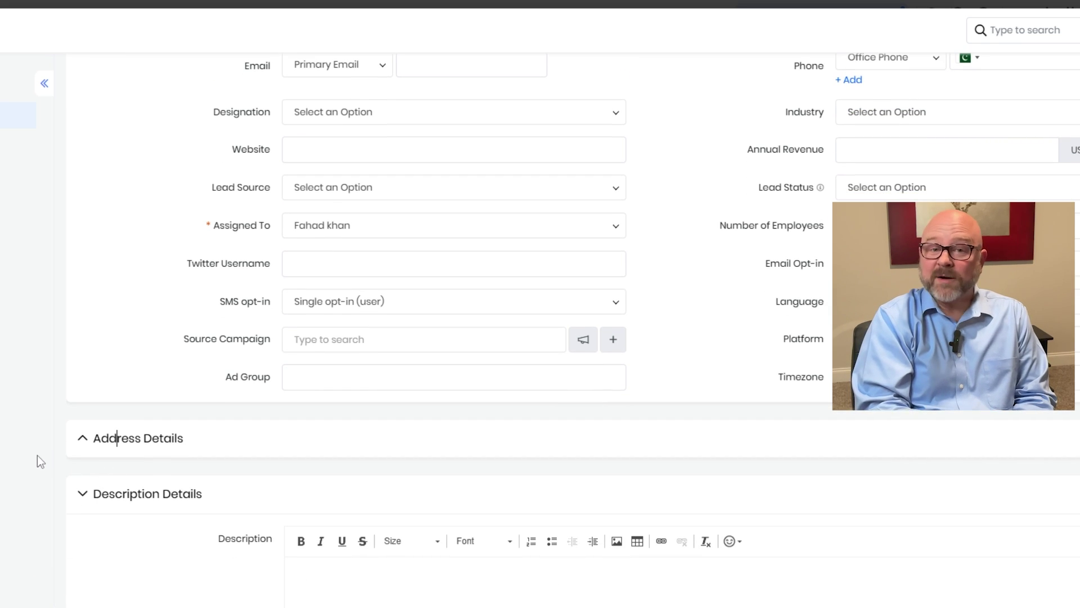
click(66, 478)
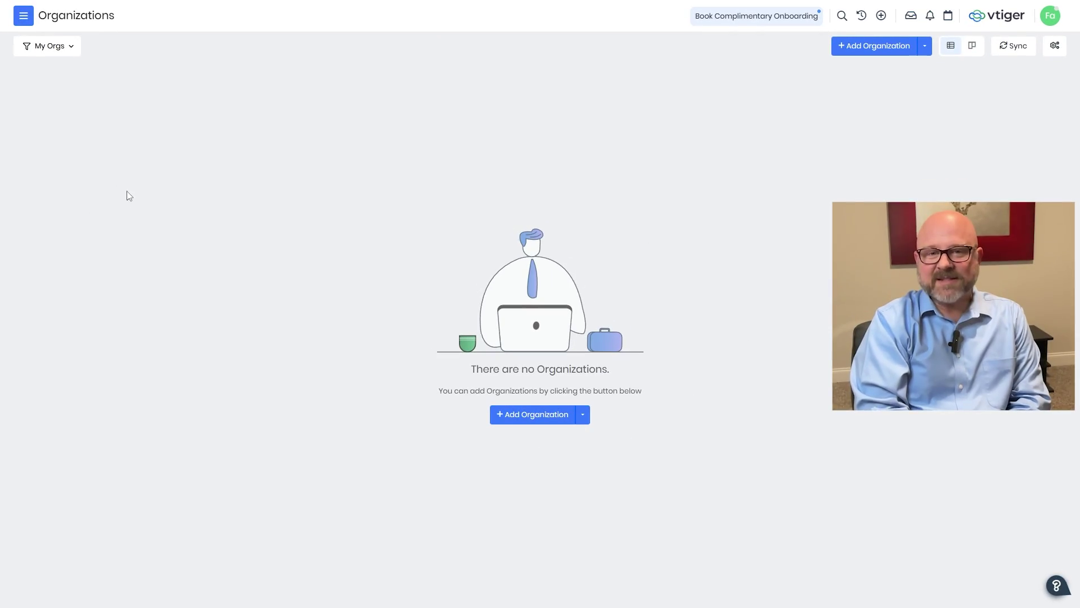
- Navigate to Marketing > Contacts and begin adding a new contact
click(4, 25)
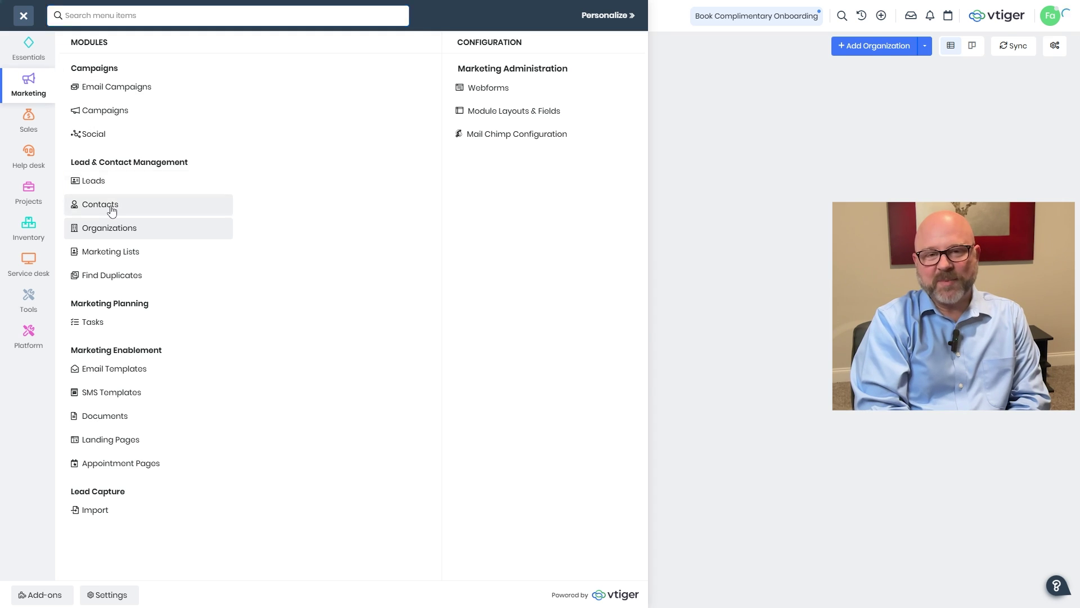
click(109, 206)
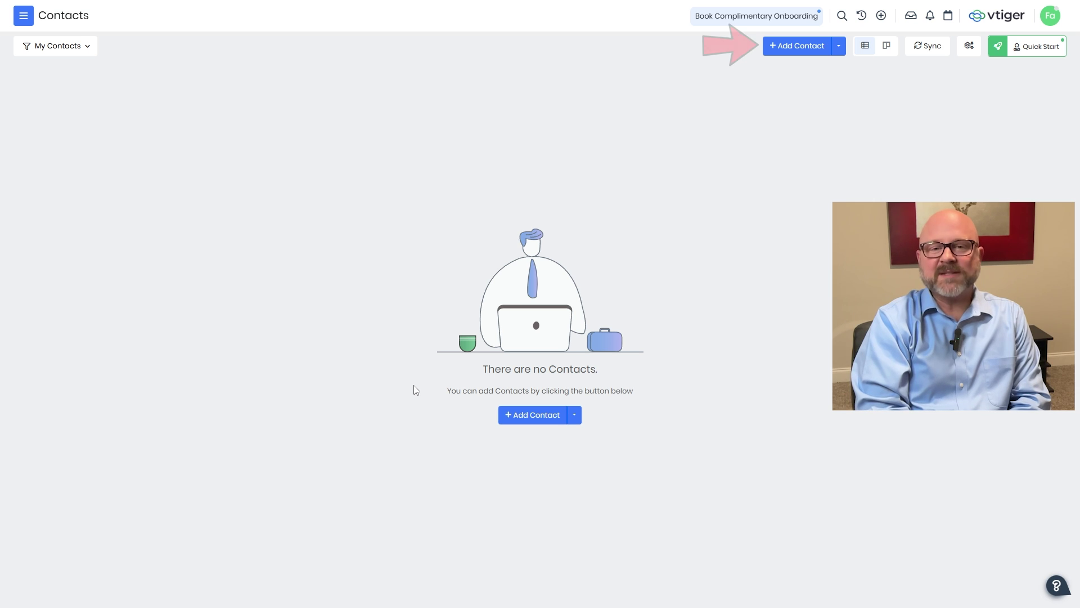
click(787, 52)
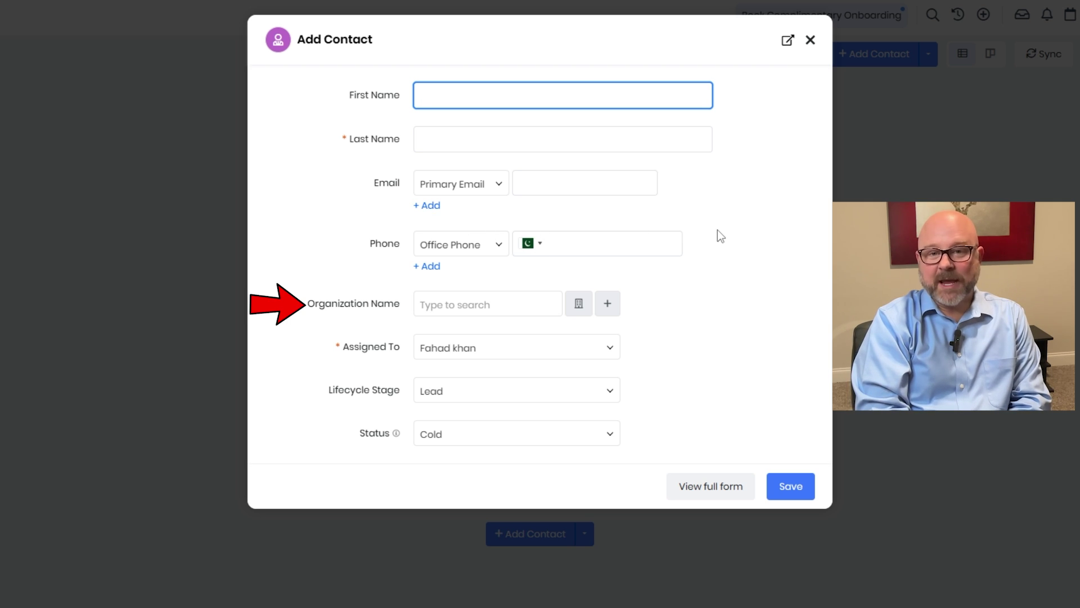
- Review the users and groups in the Assigned To dropdown, leaving the assignee unchanged
click(598, 349)
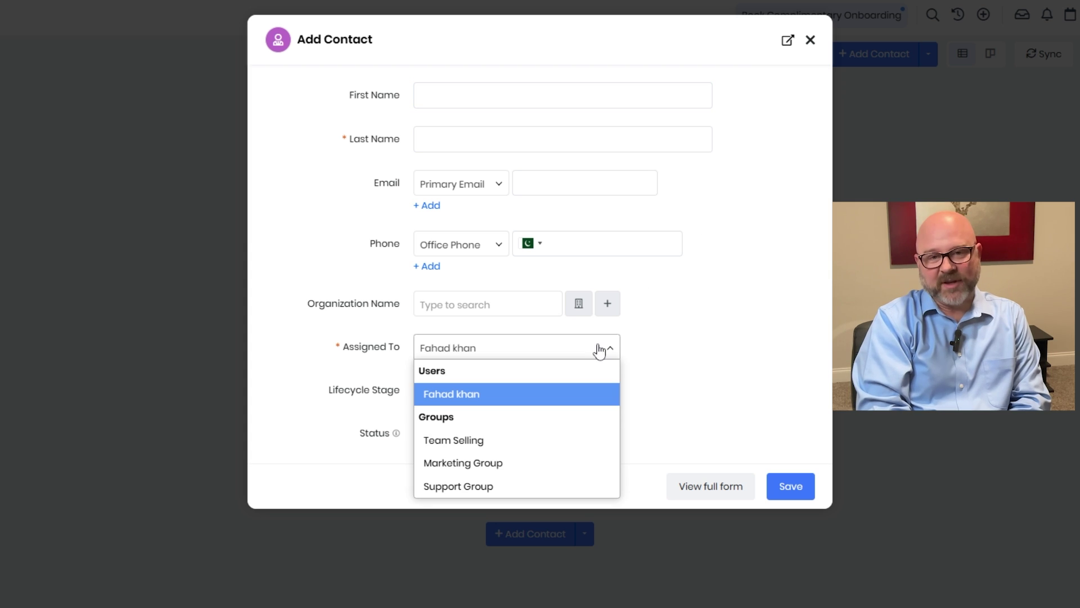
click(670, 397)
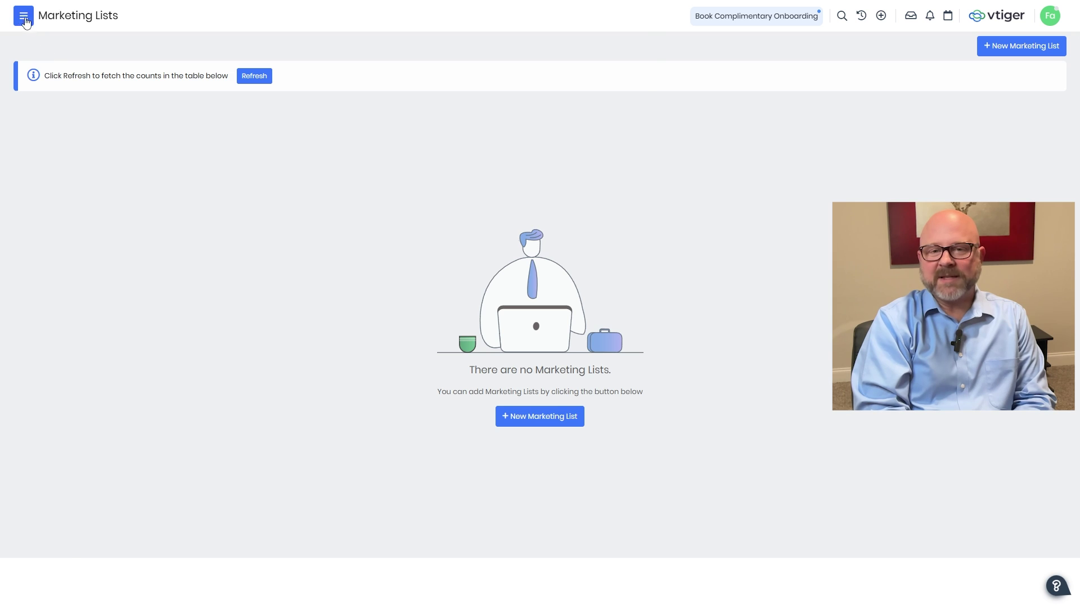
- Go to Email Campaigns from the main menu and accept its Important Terms
click(23, 16)
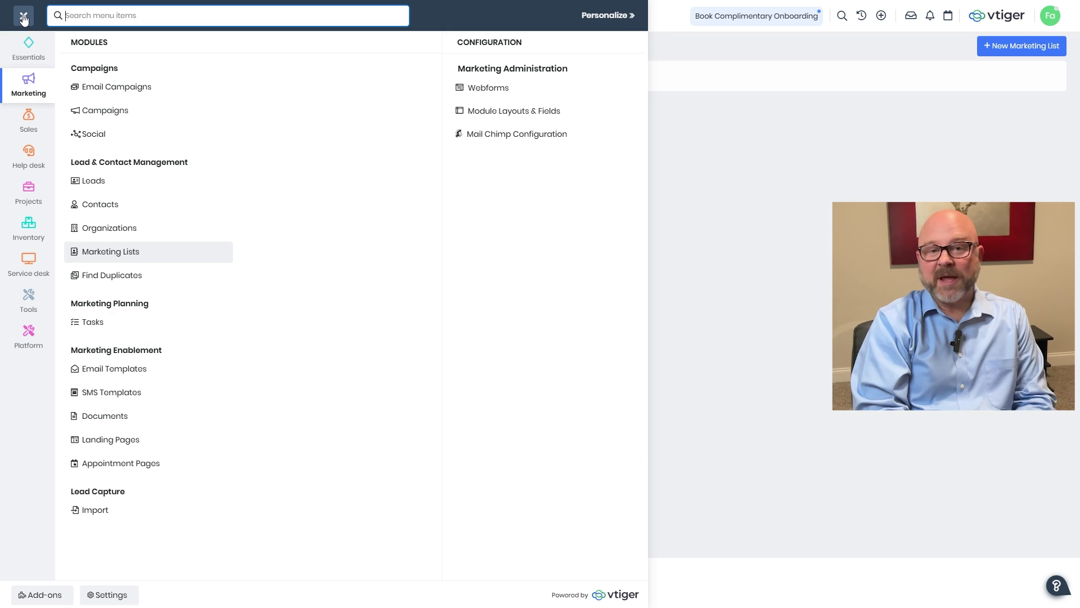
click(114, 88)
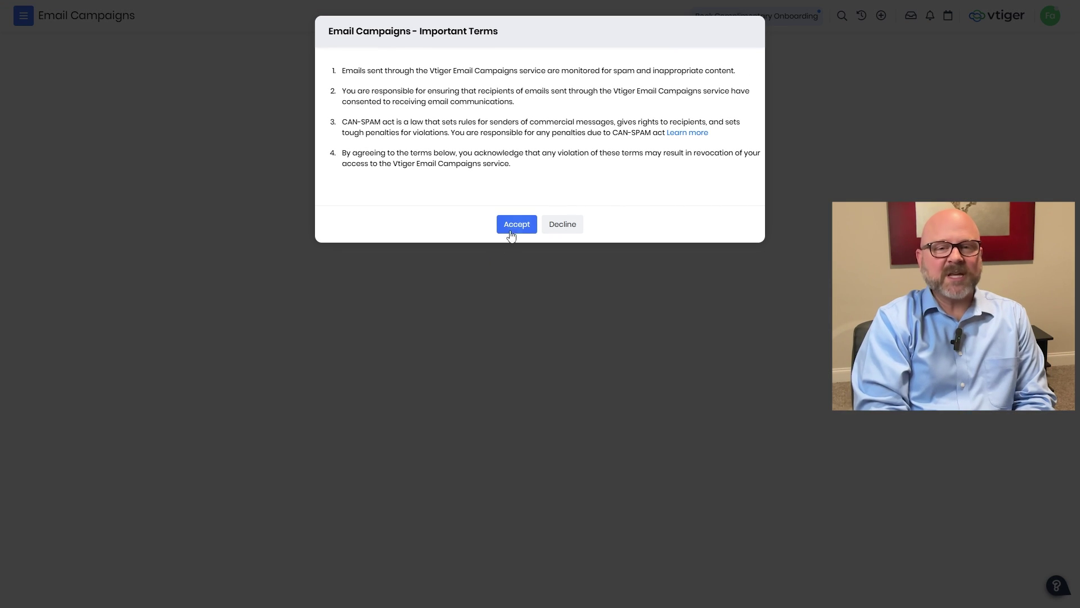
click(512, 227)
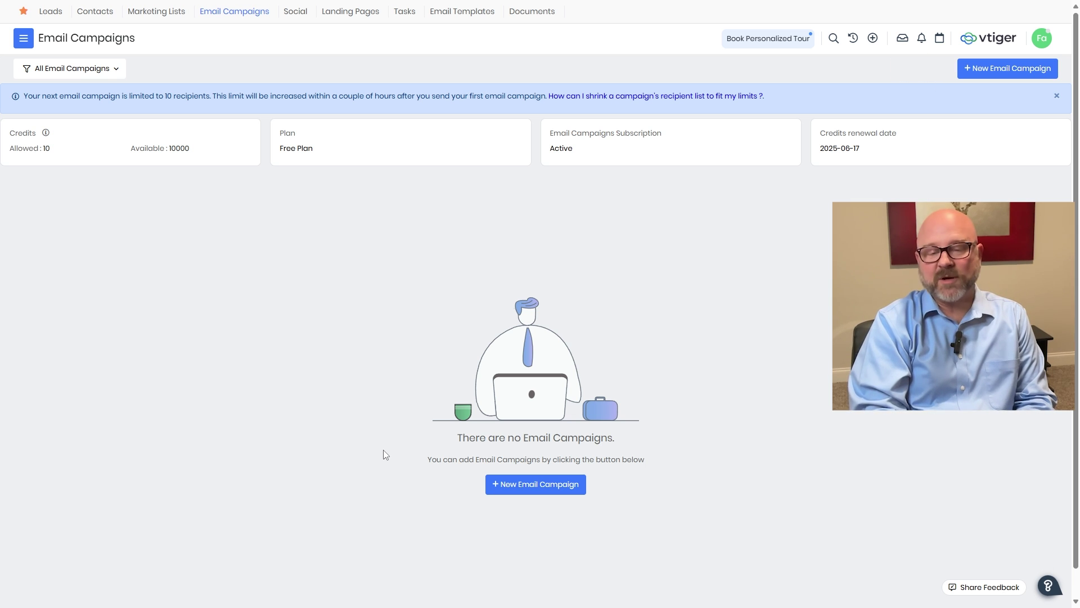
- Create a new Regular email campaign named 'Testing' and continue to its draft setup
click(525, 484)
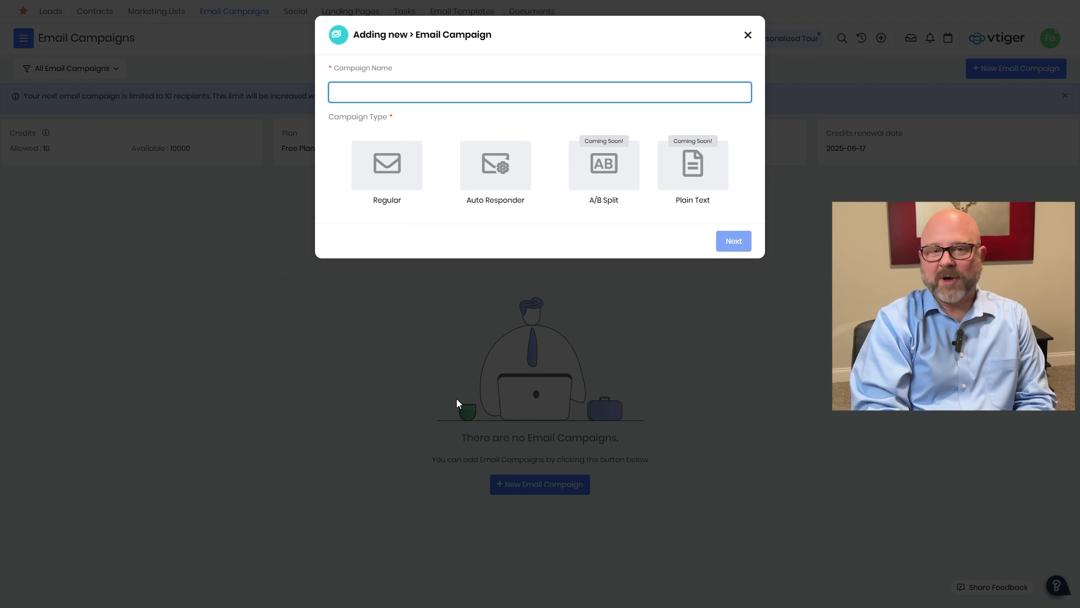
click(405, 92)
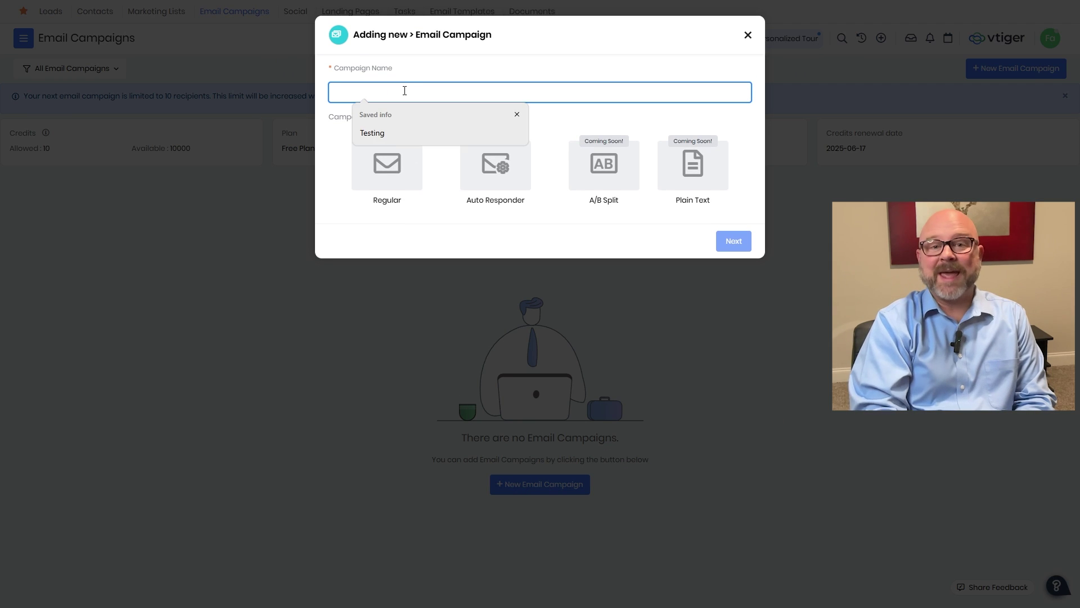
click(392, 134)
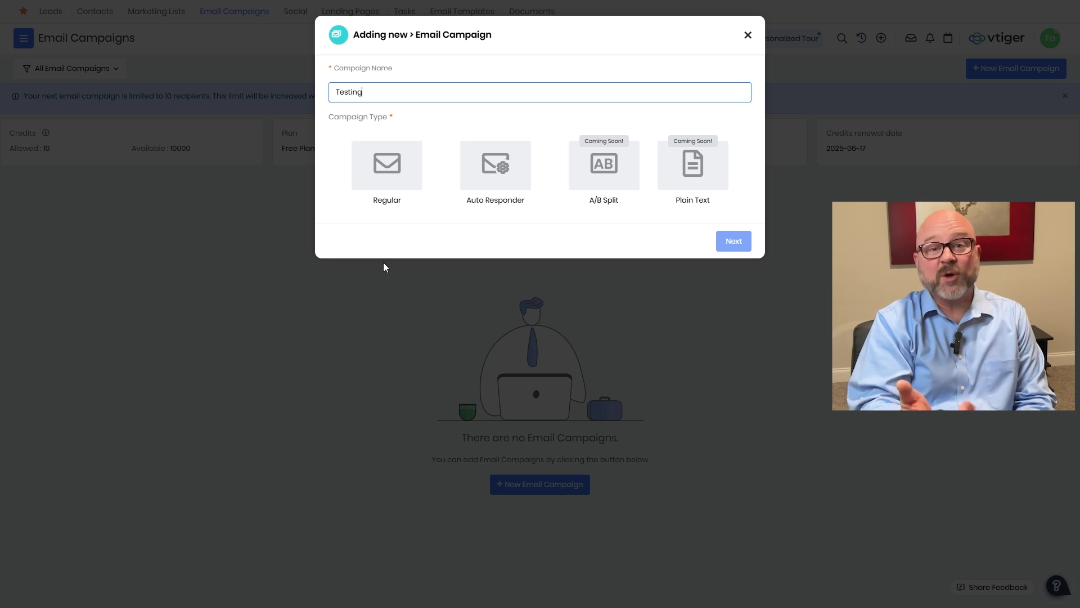
click(387, 183)
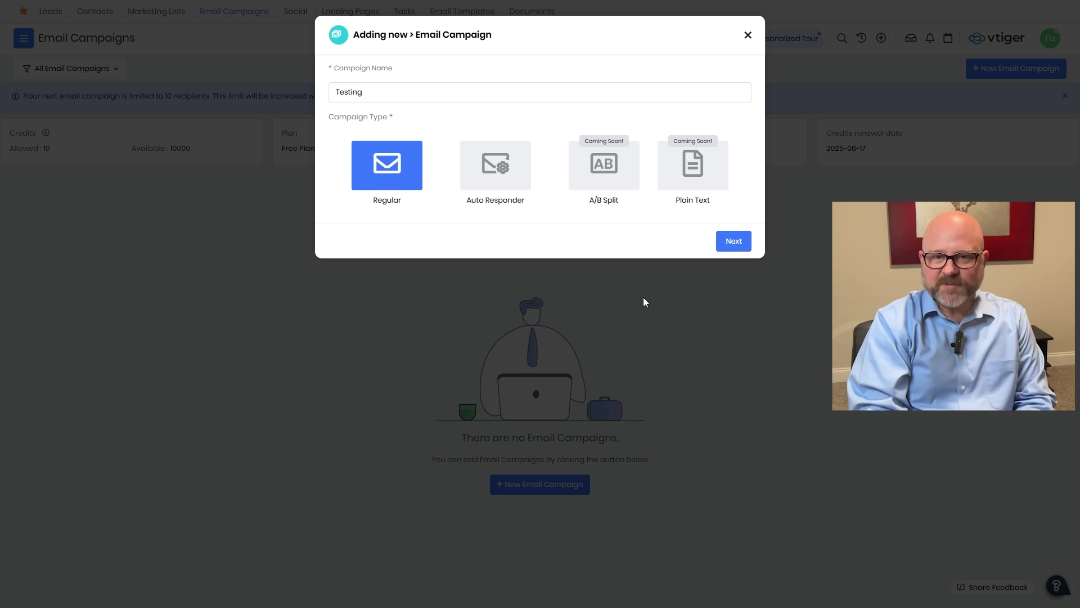
click(734, 241)
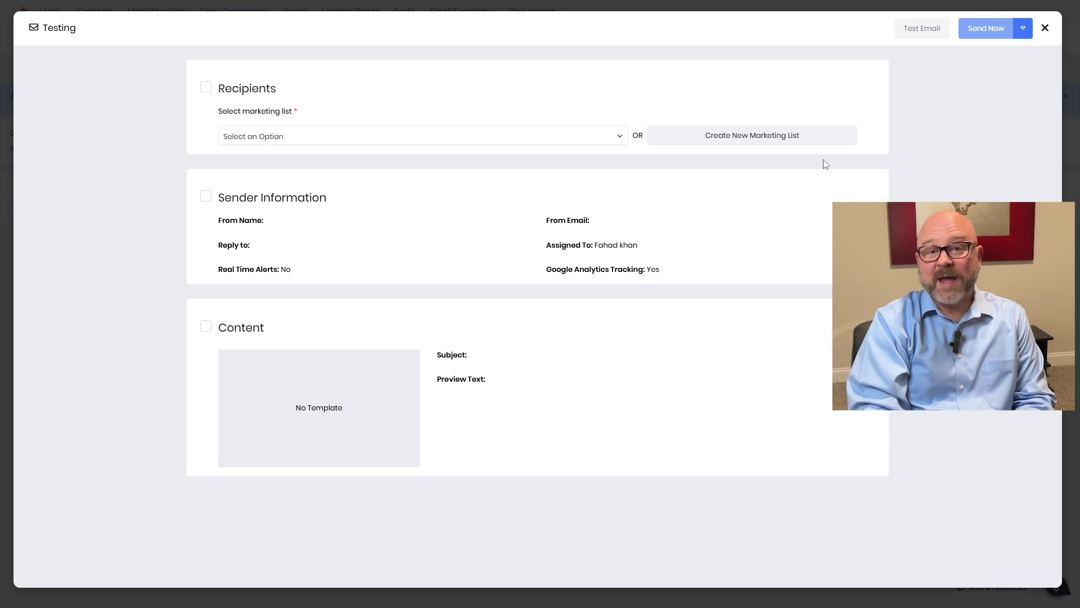
click(785, 137)
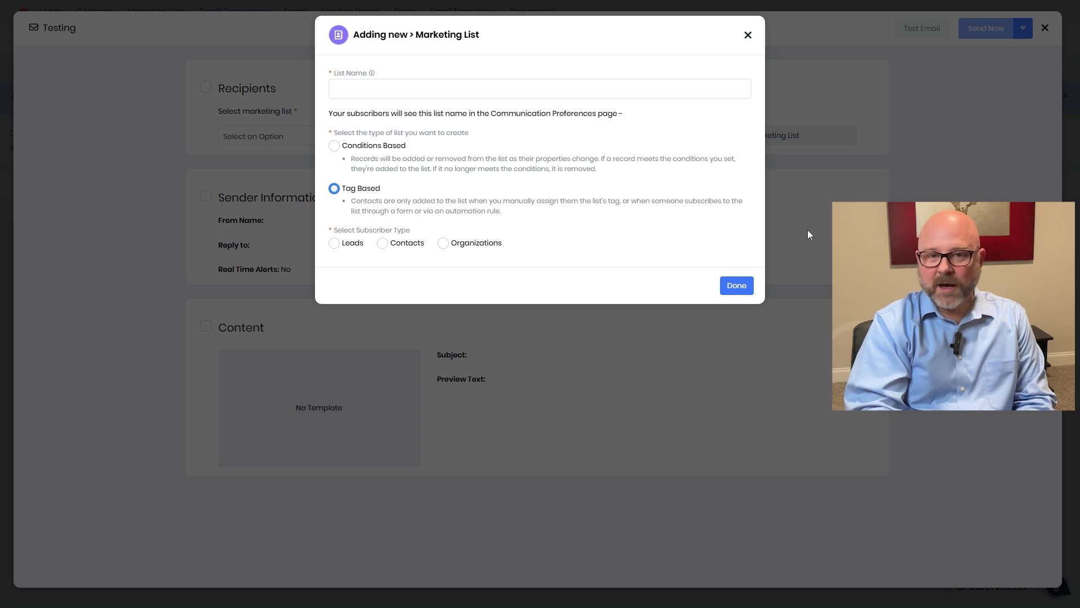
click(737, 286)
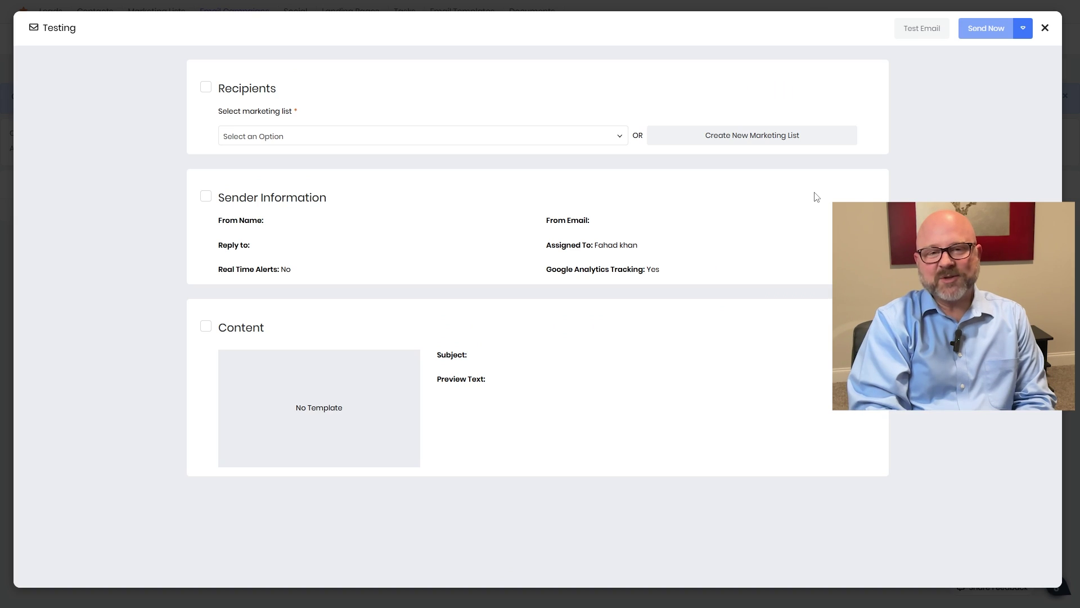